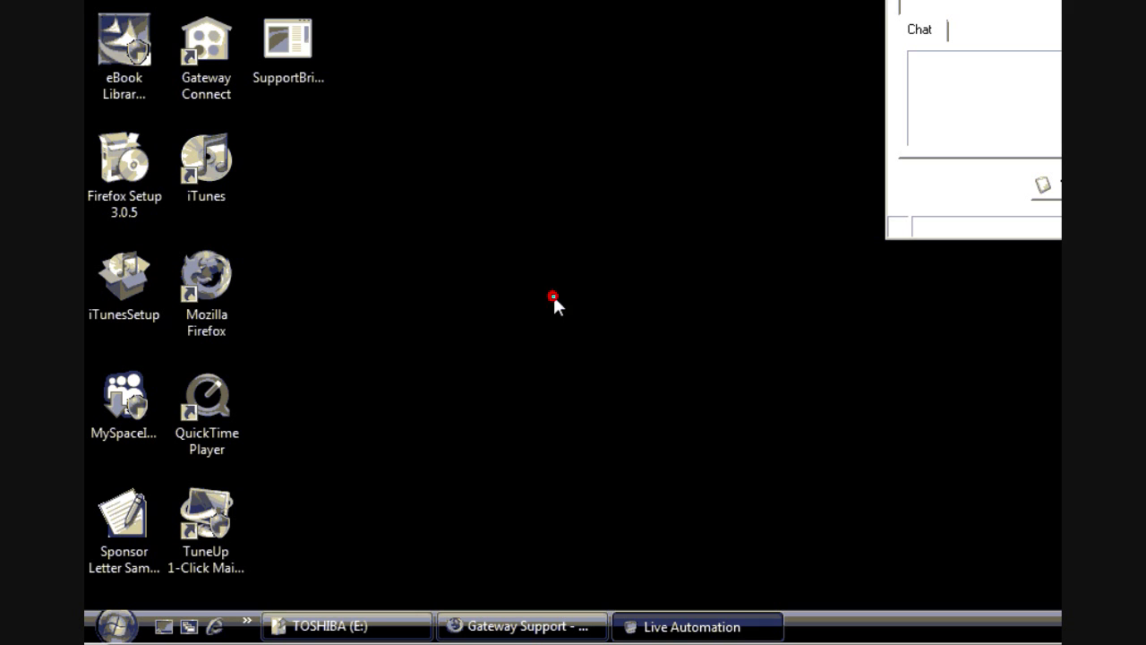
Open Computer from the Start menu and select the HL-DT-ST DVDRAM GSA-H40N drive in Device Manager.
click(554, 300)
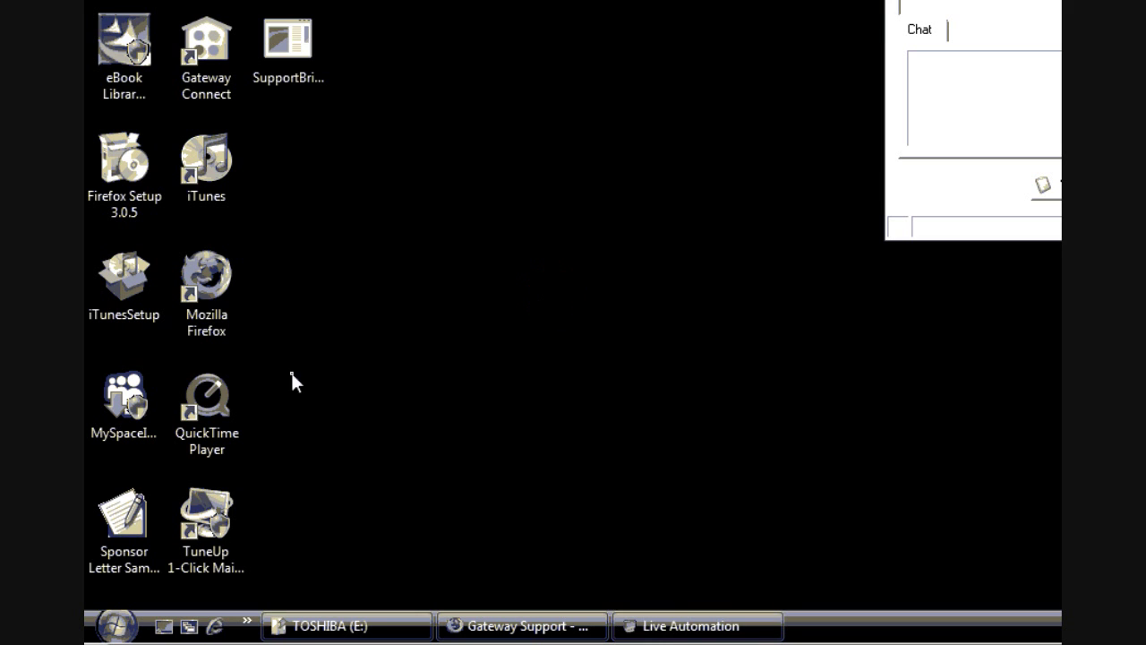
click(111, 626)
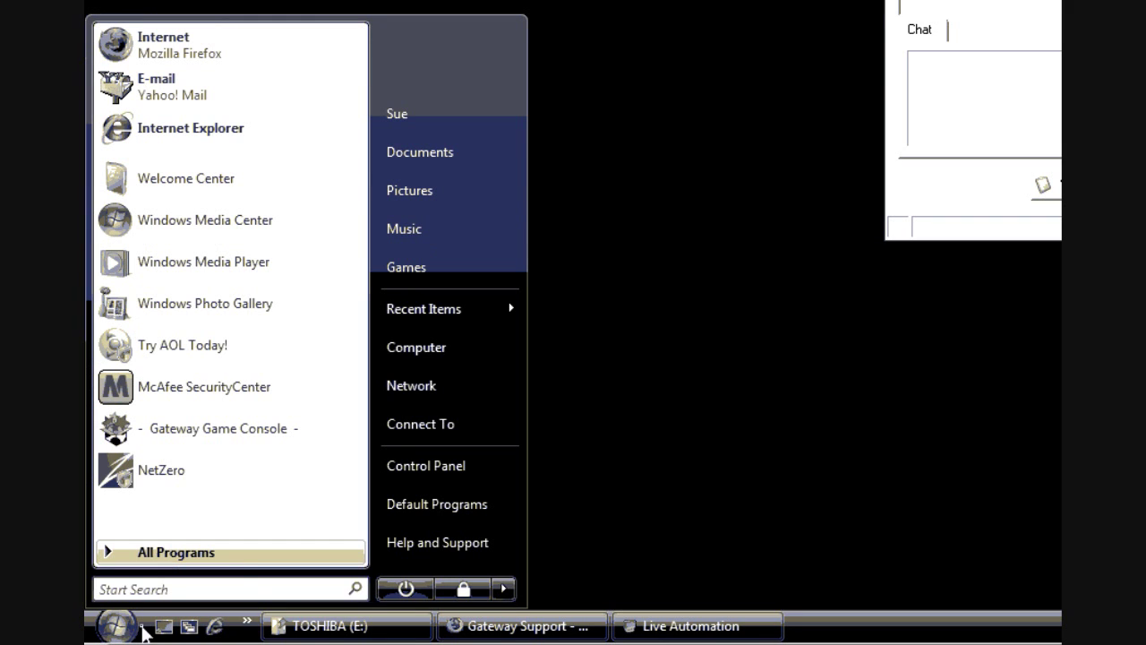
click(420, 353)
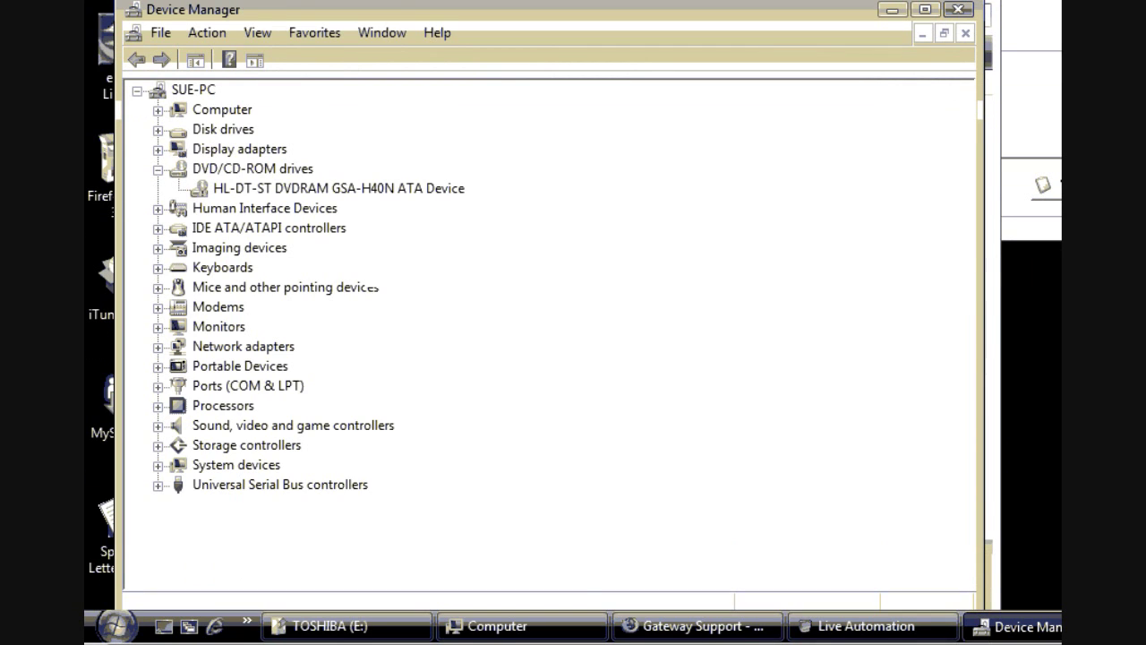
click(240, 190)
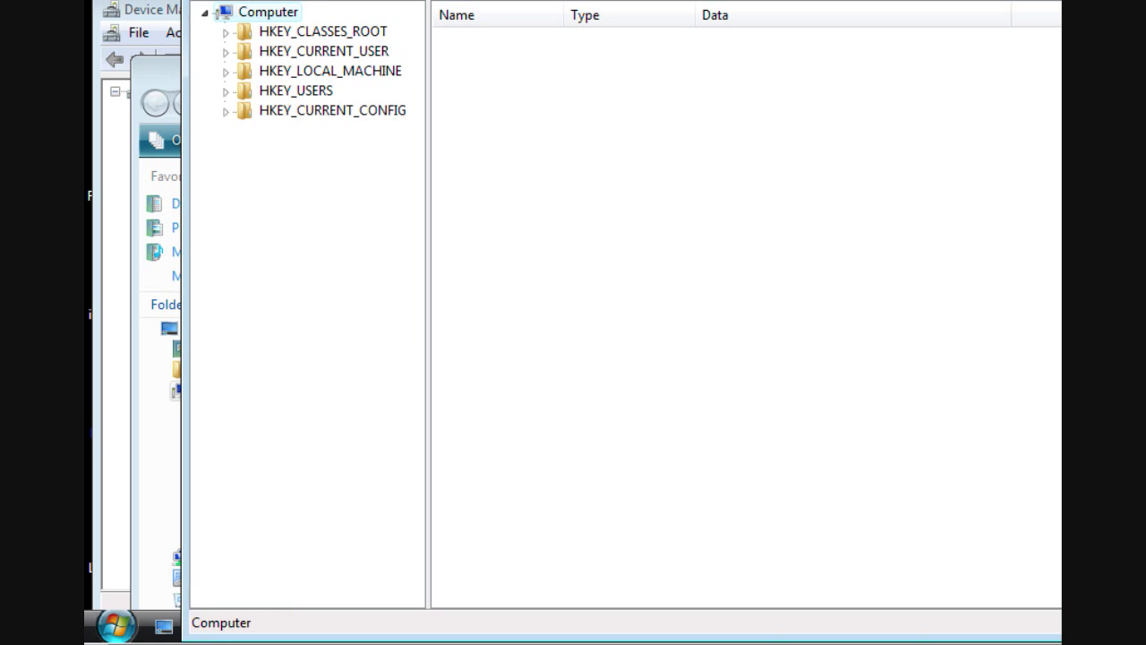
Expand HKEY_LOCAL_MACHINE\SYSTEM\CurrentControlSet\Control\Class and select the DVD/CD-ROM drives class key.
click(225, 71)
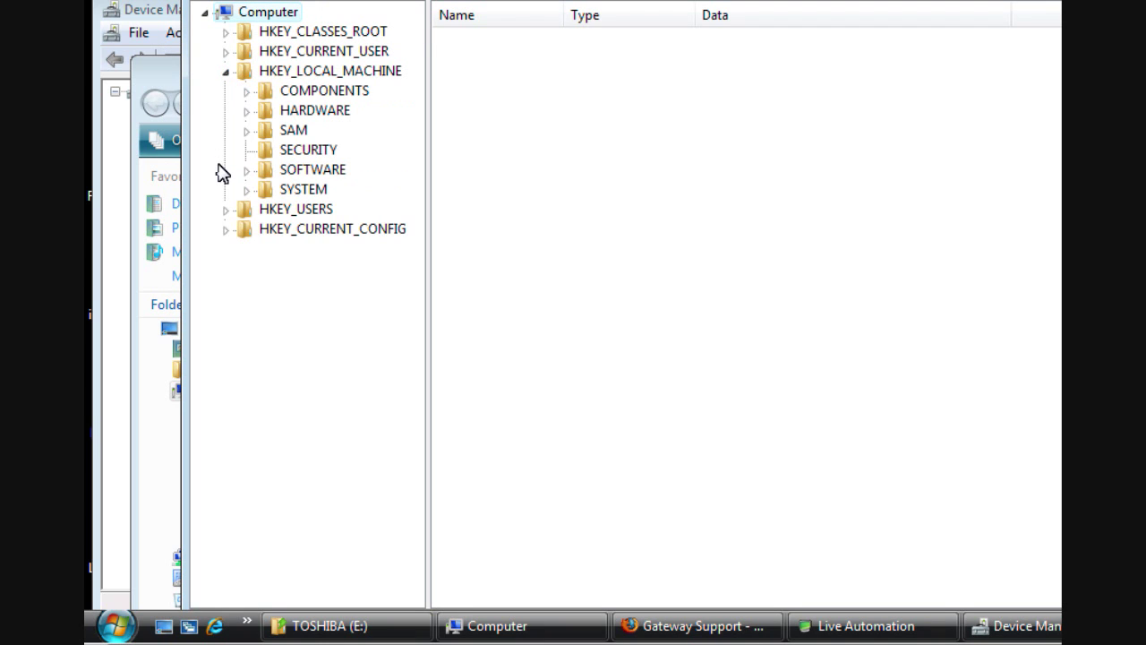
click(245, 190)
click(245, 191)
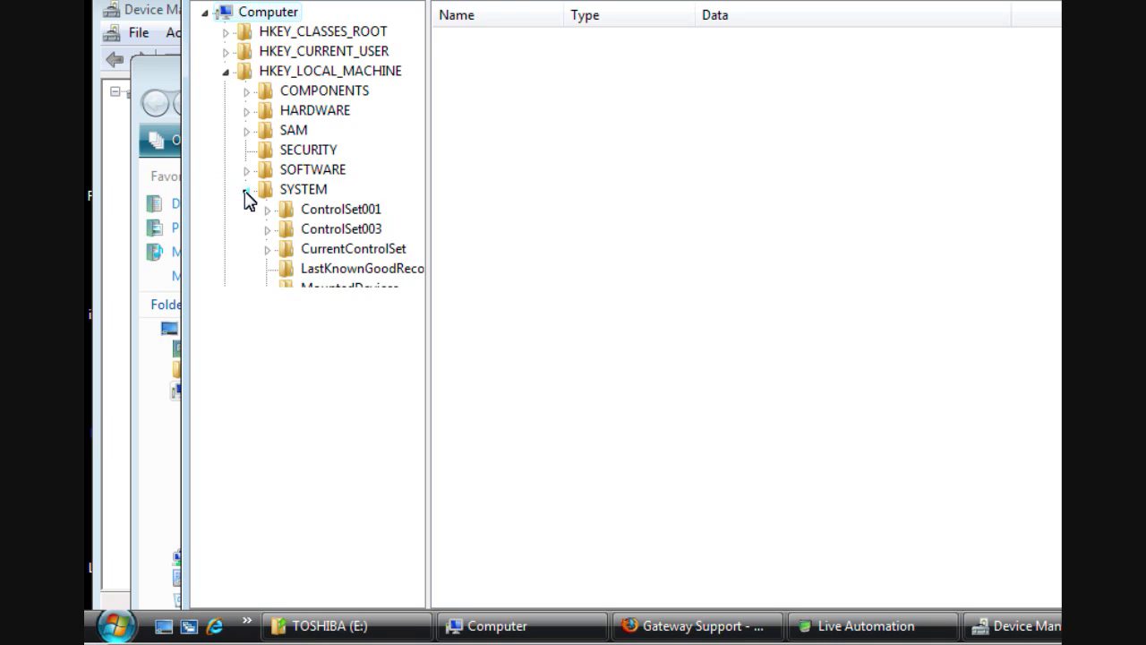
click(266, 252)
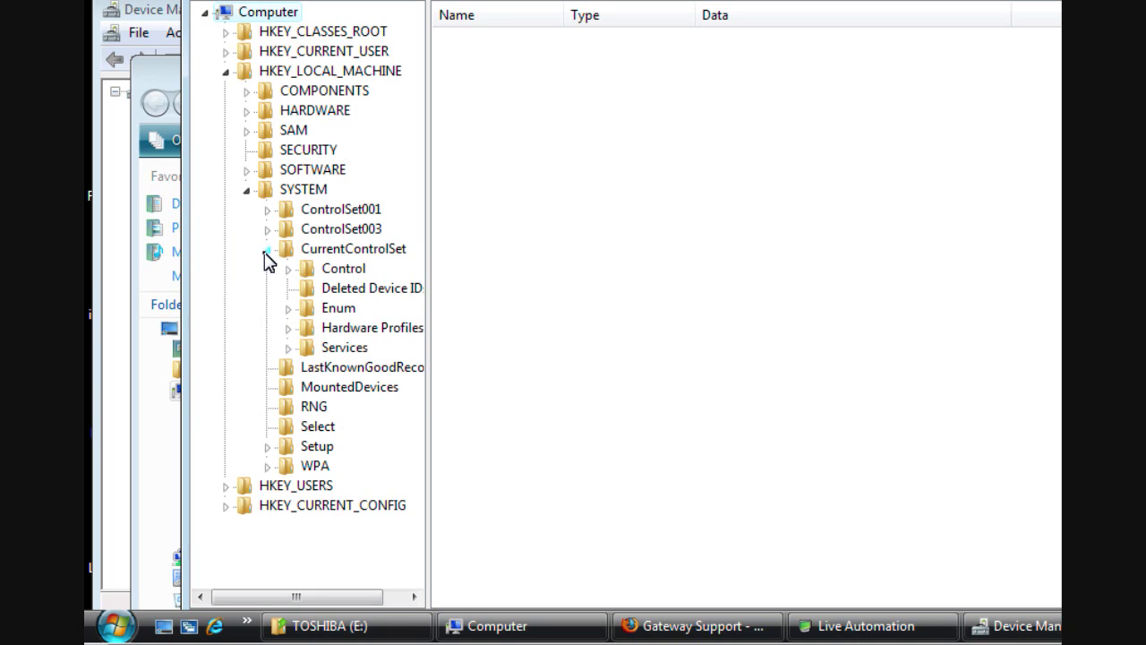
click(288, 270)
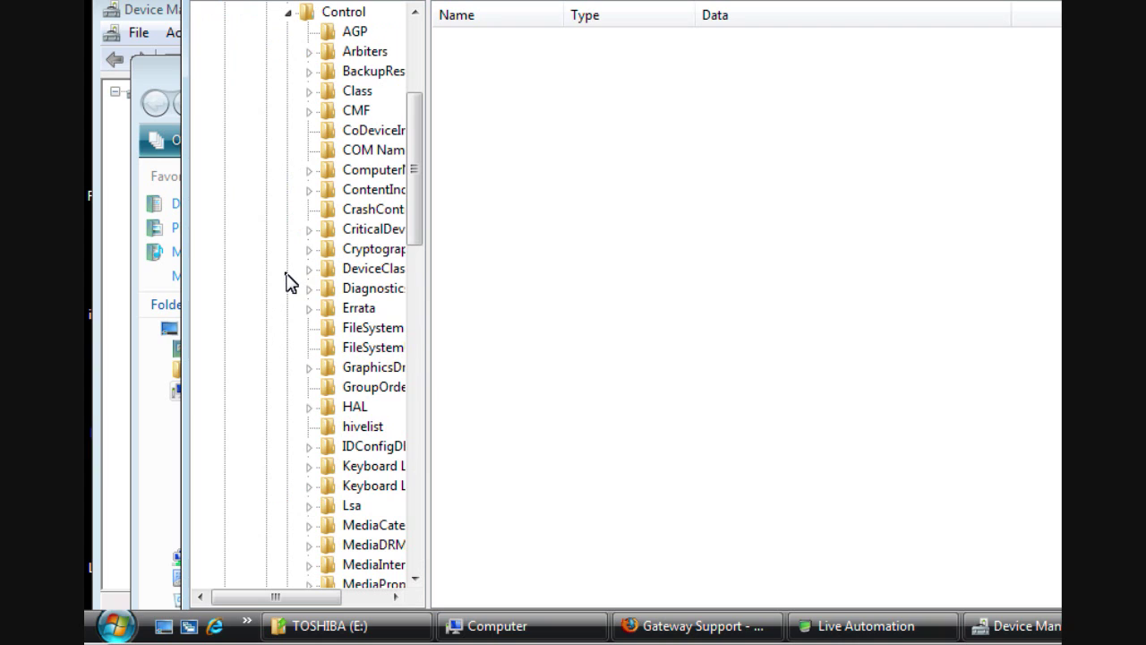
click(309, 92)
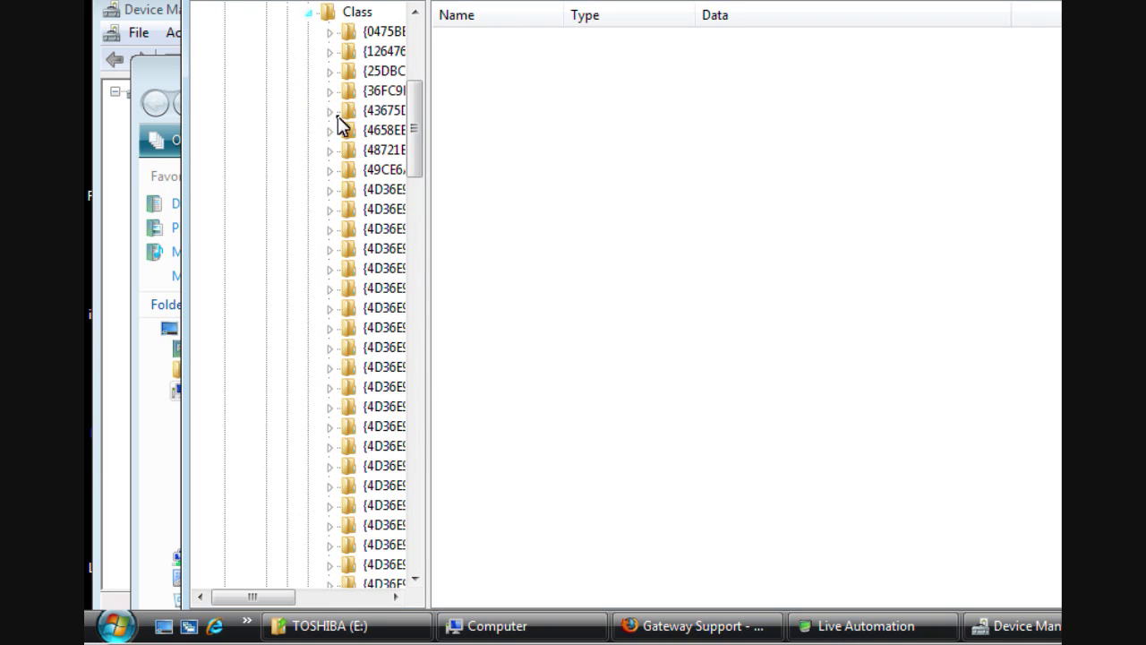
click(377, 187)
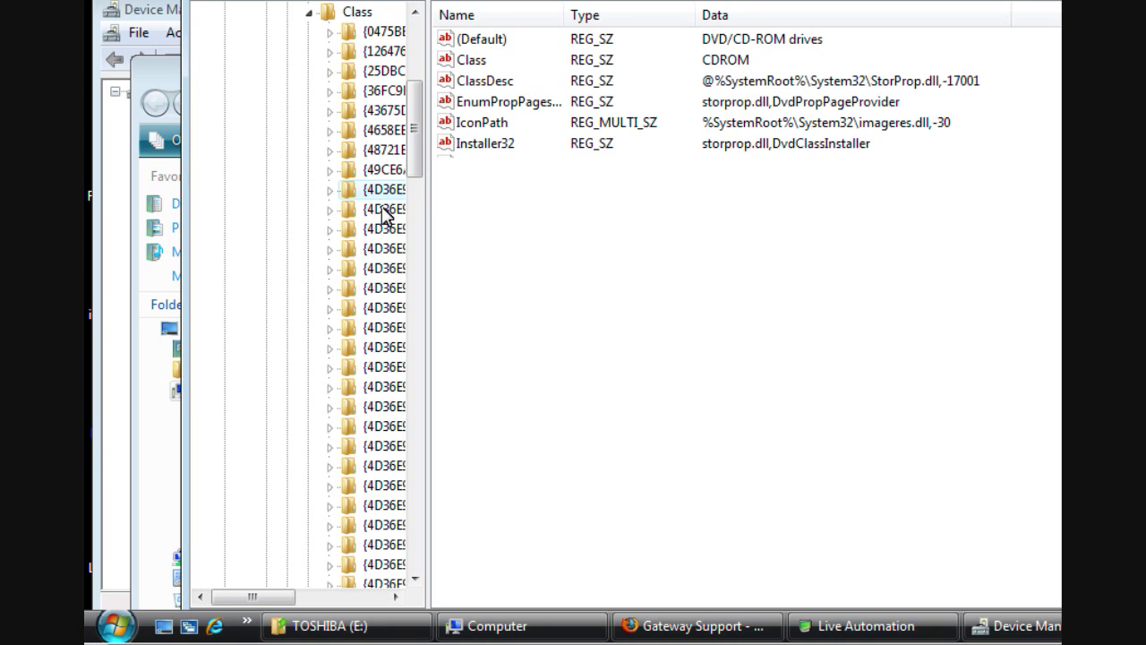
Delete the UpperFilters value from the DVD/CD-ROM drives class key.
click(383, 207)
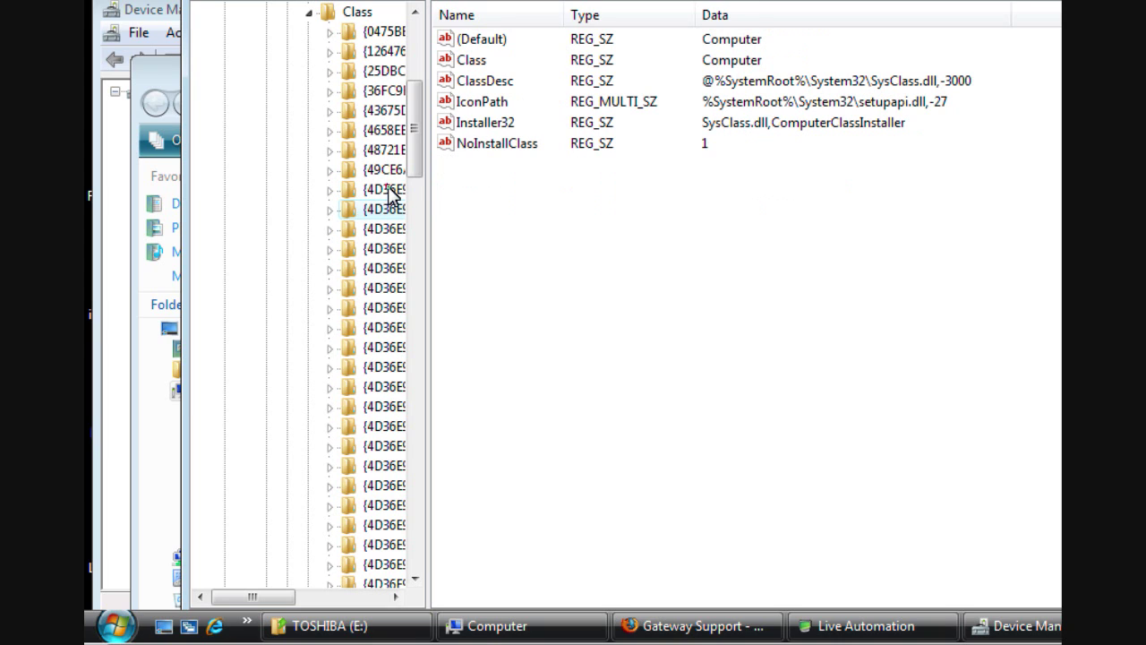
click(387, 188)
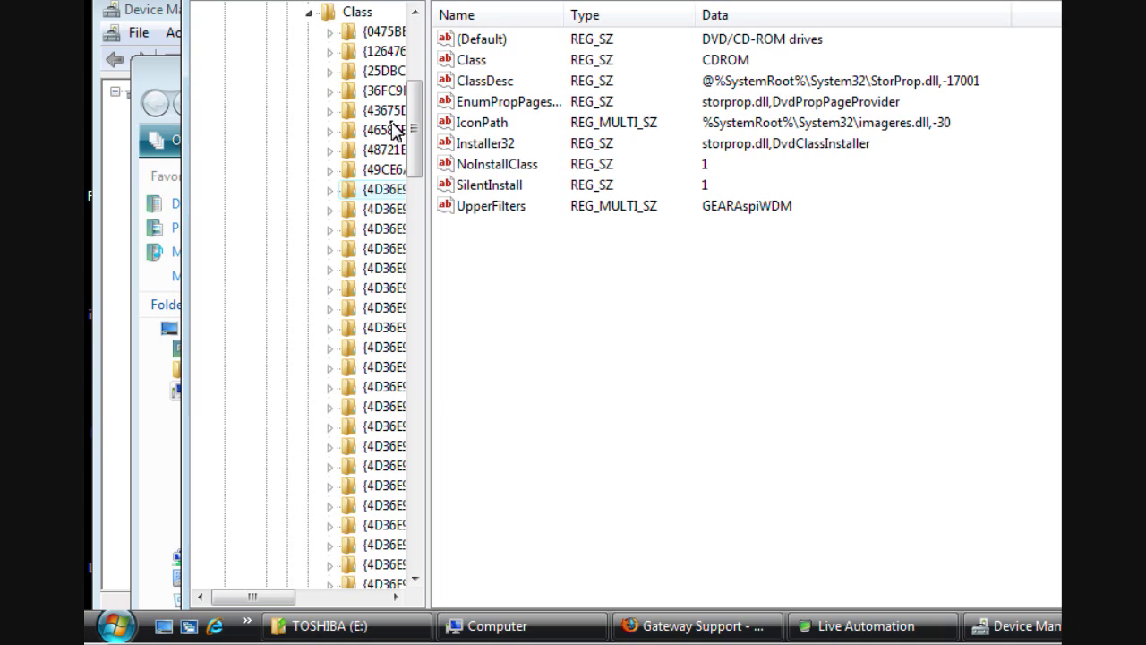
click(381, 188)
click(495, 210)
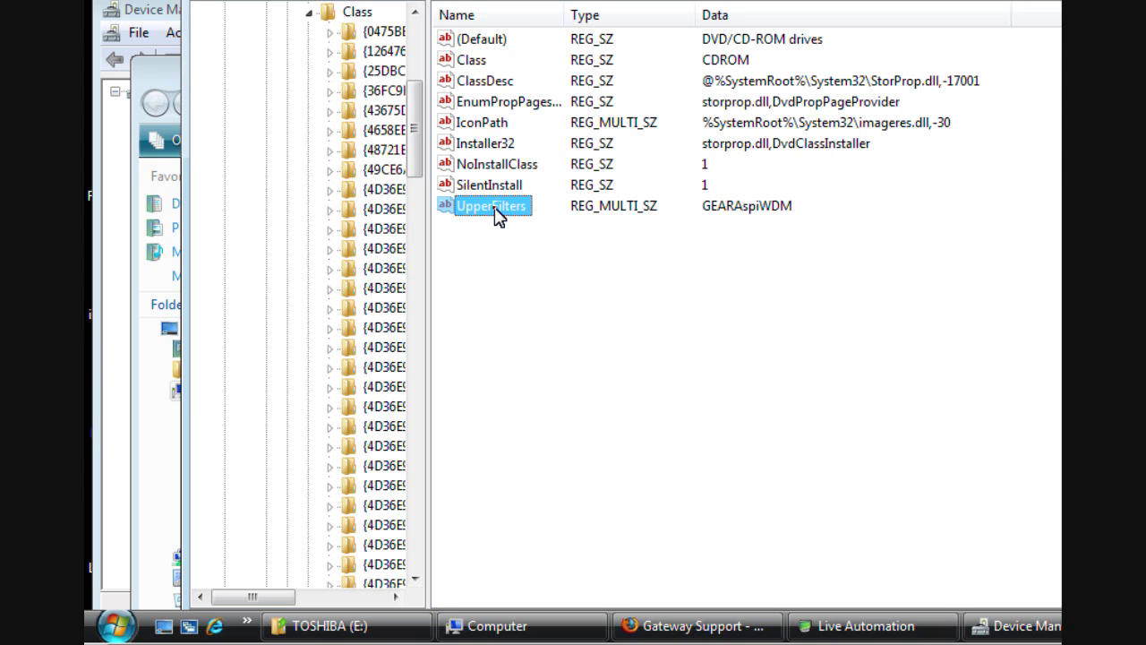
key(Delete)
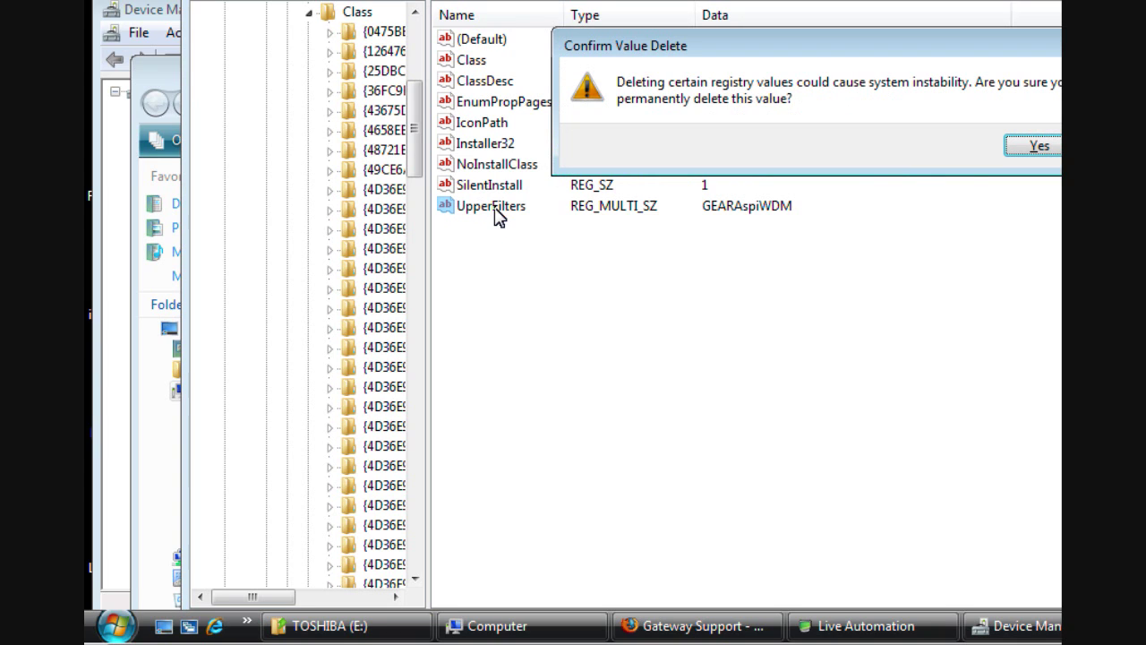
click(1027, 152)
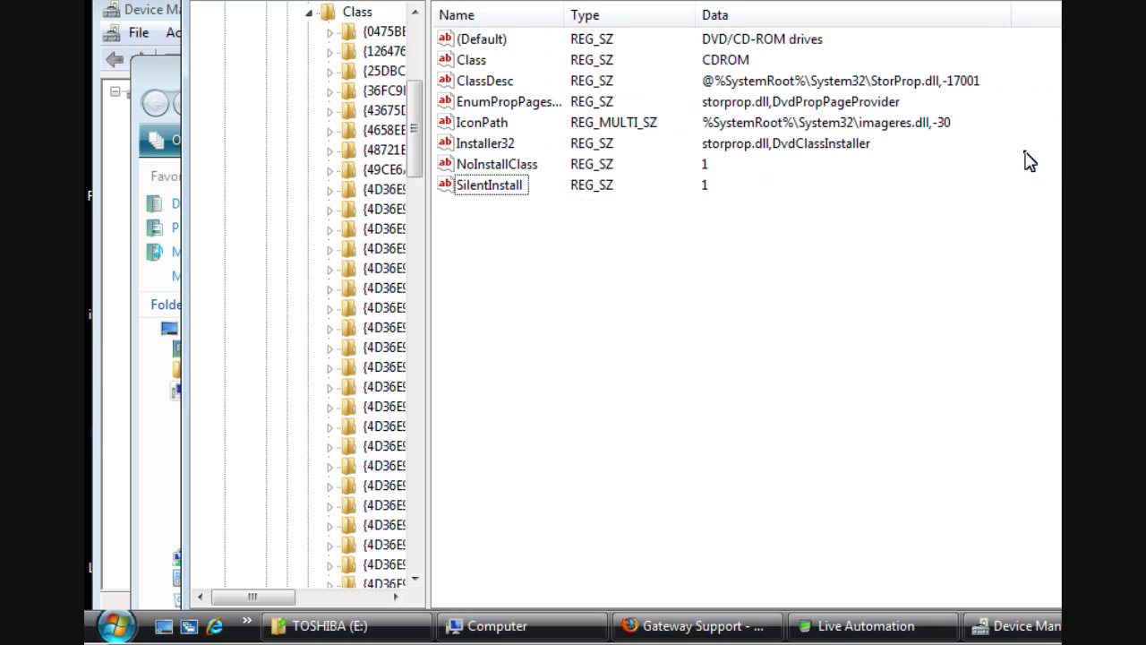
Bring the Computer window back in front of Registry Editor.
click(487, 125)
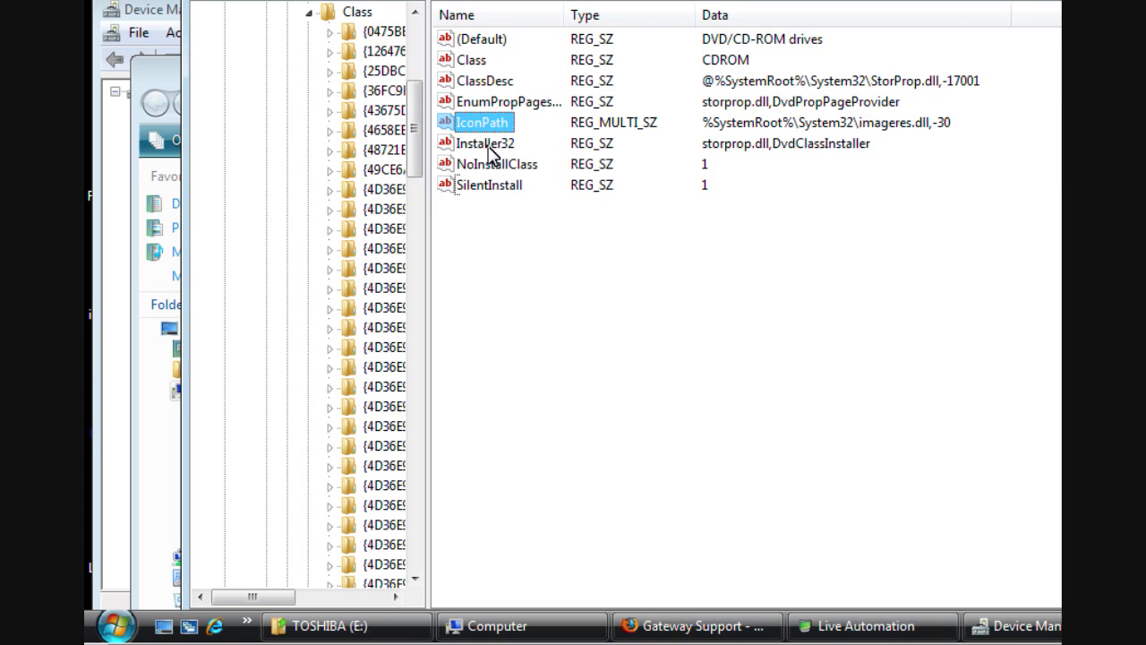
click(491, 147)
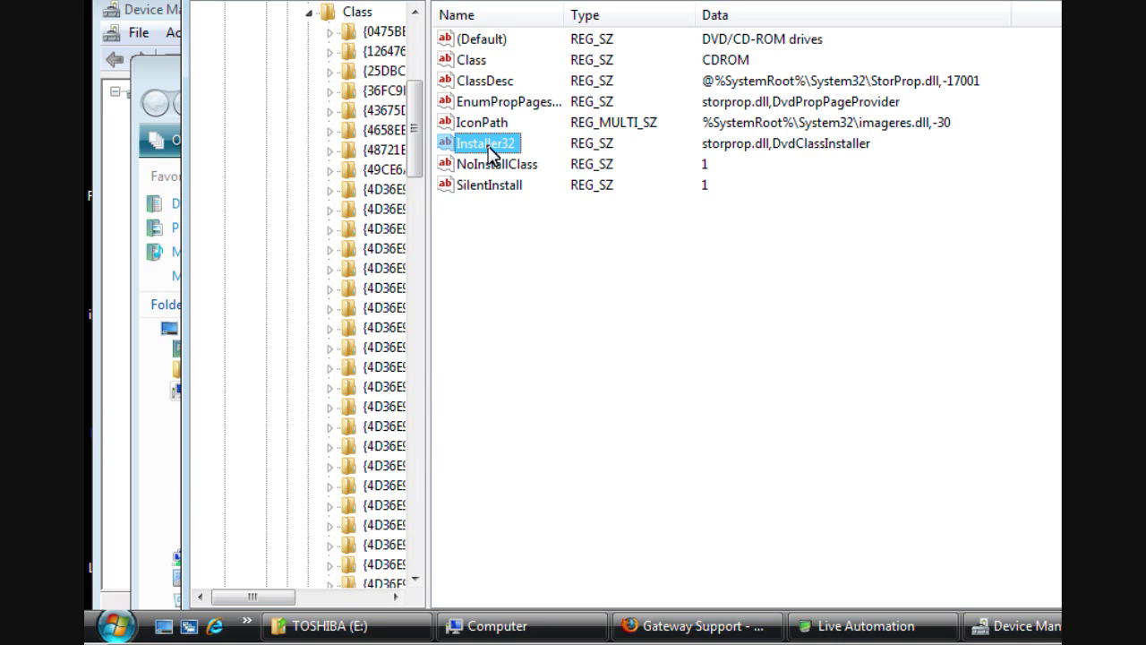
click(473, 622)
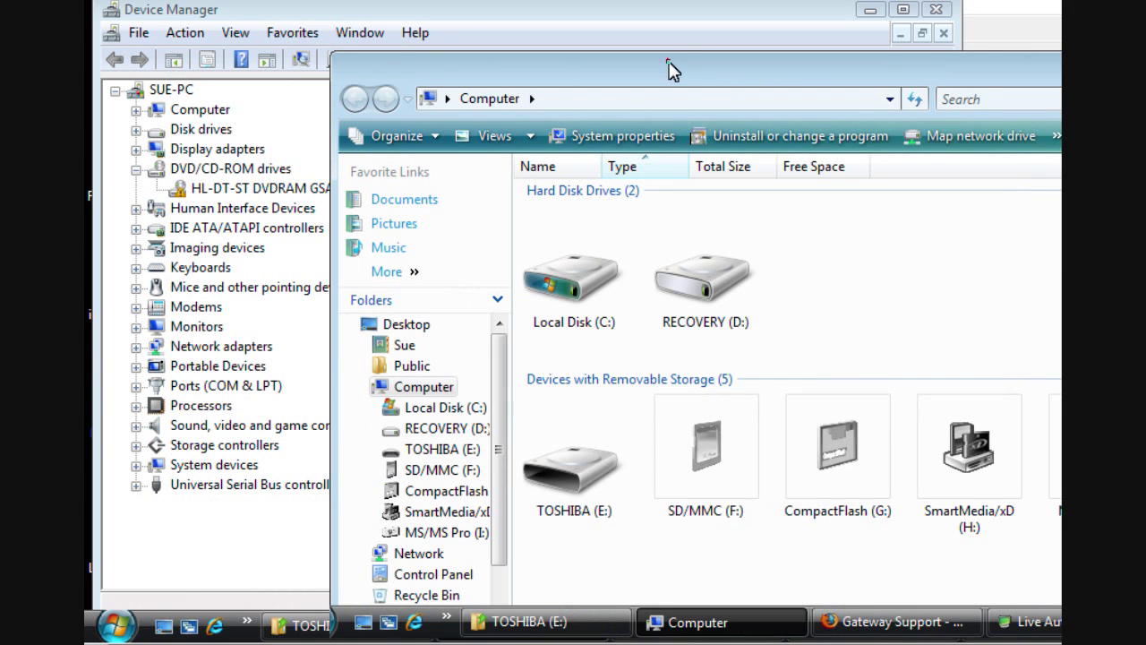
Uninstall the HL-DT-ST DVDRAM drive, then scan for hardware changes so it reinstalls.
click(670, 58)
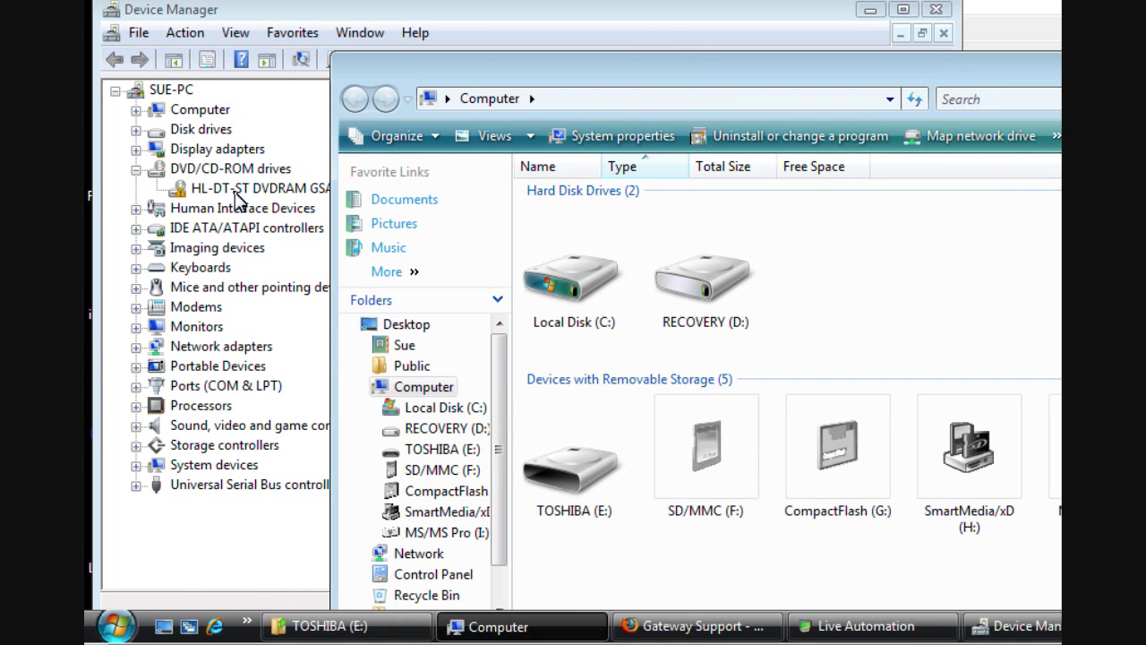
click(236, 192)
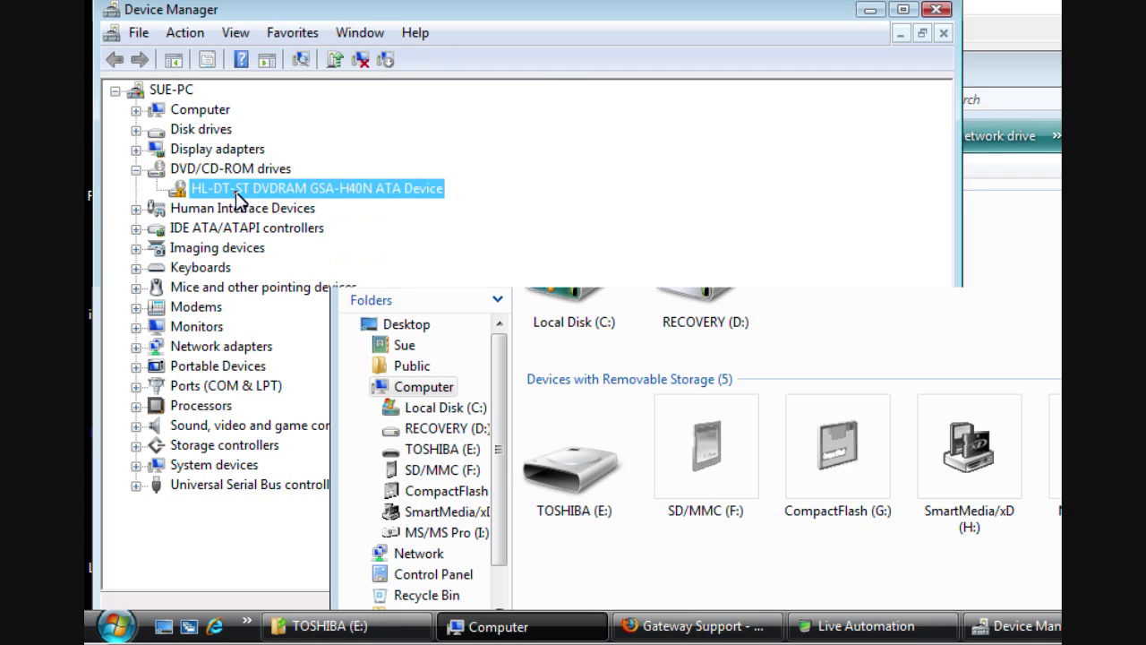
right_click(238, 196)
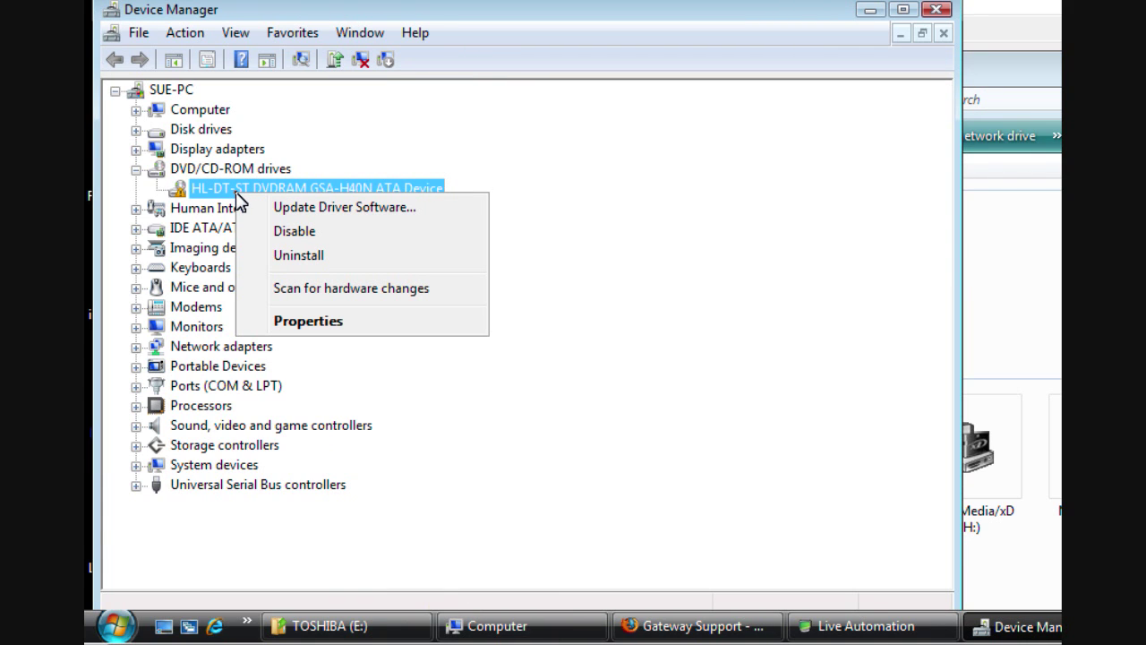
click(320, 259)
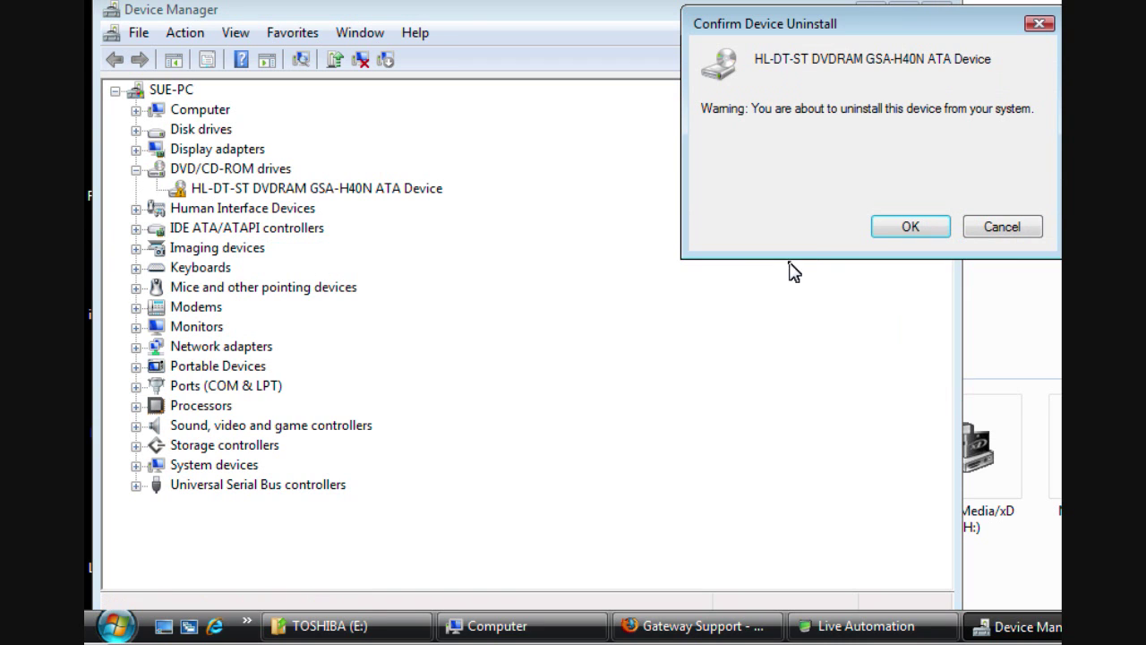
click(886, 228)
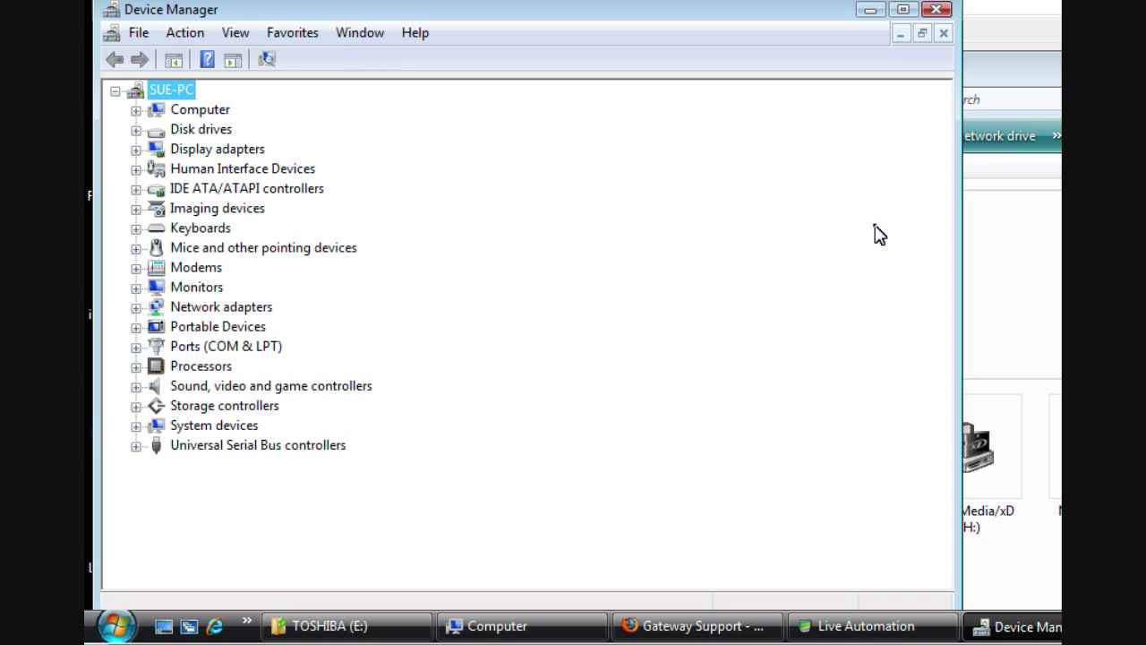
click(267, 61)
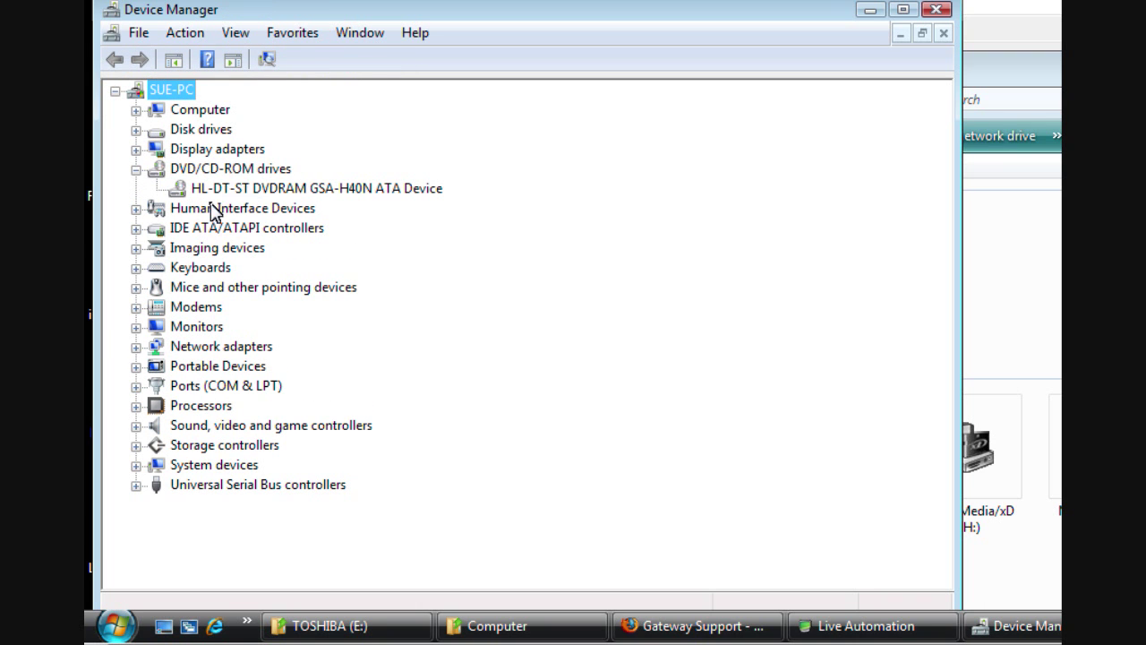
click(219, 194)
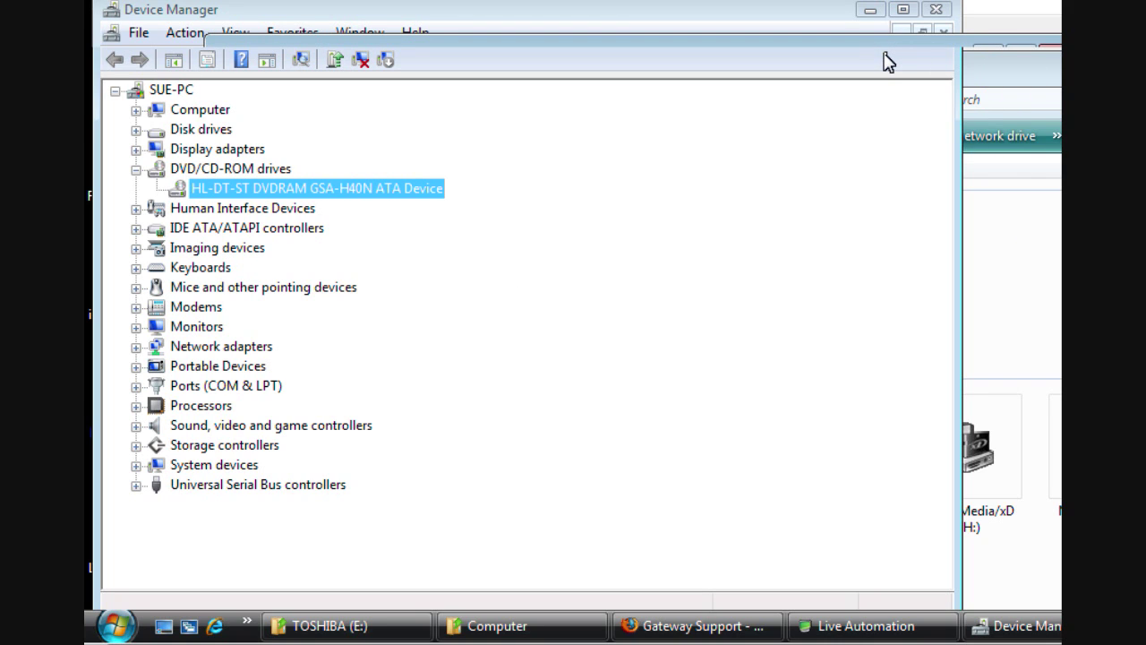
Refresh the Computer window and select the restored DVD RW Drive (J:).
right_click(519, 561)
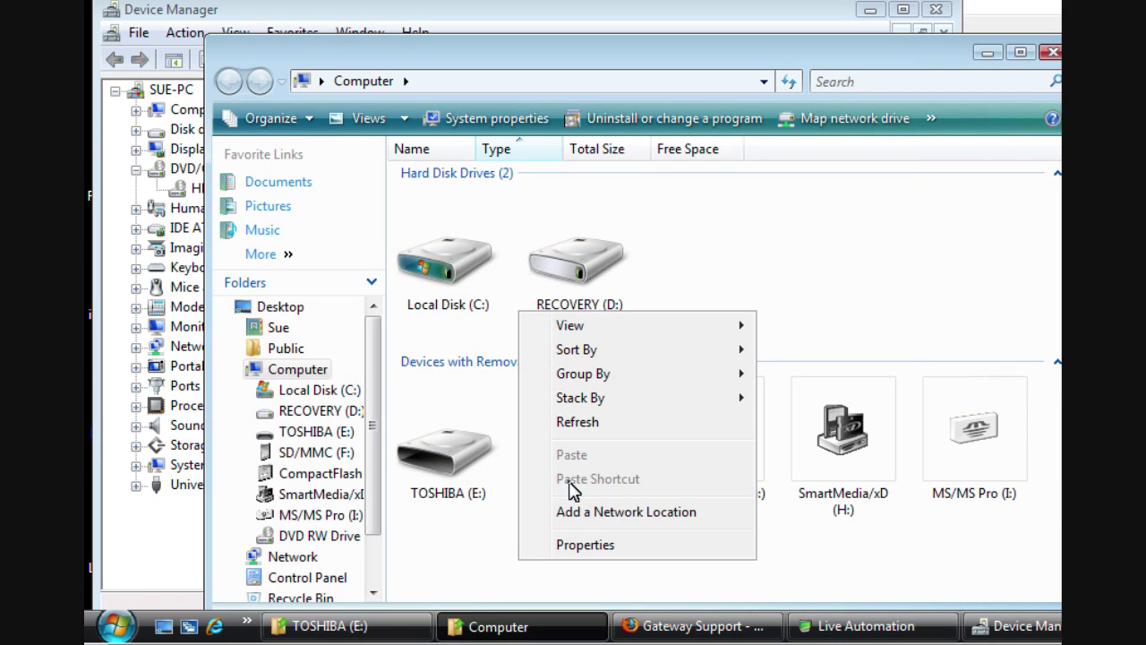
click(604, 428)
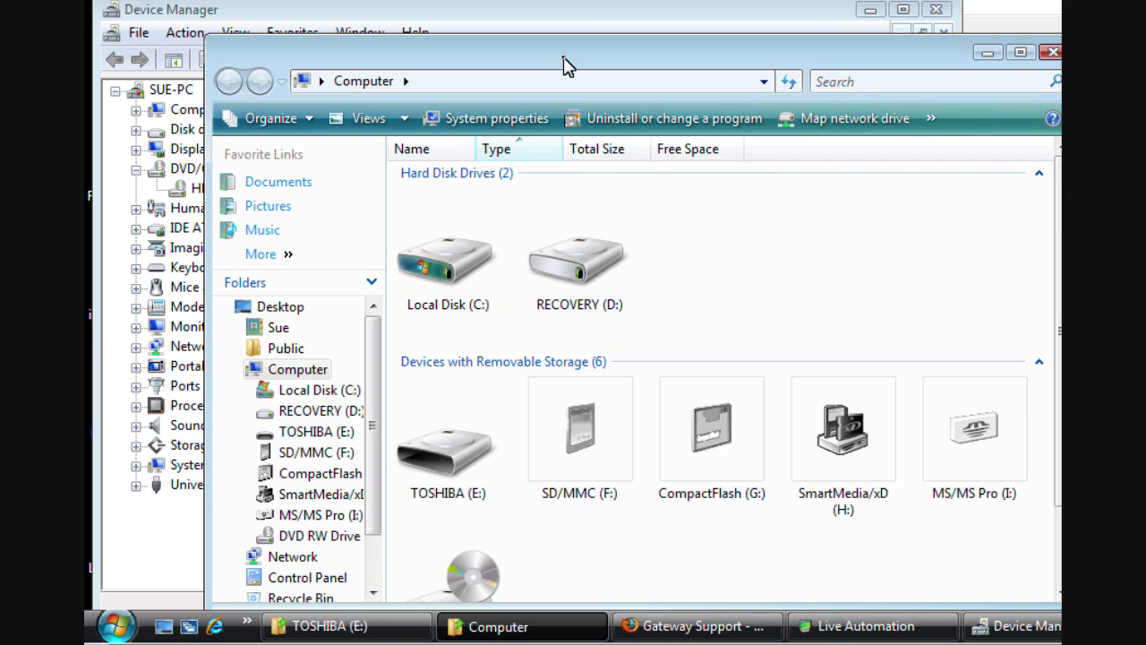
drag(562, 57, 541, 0)
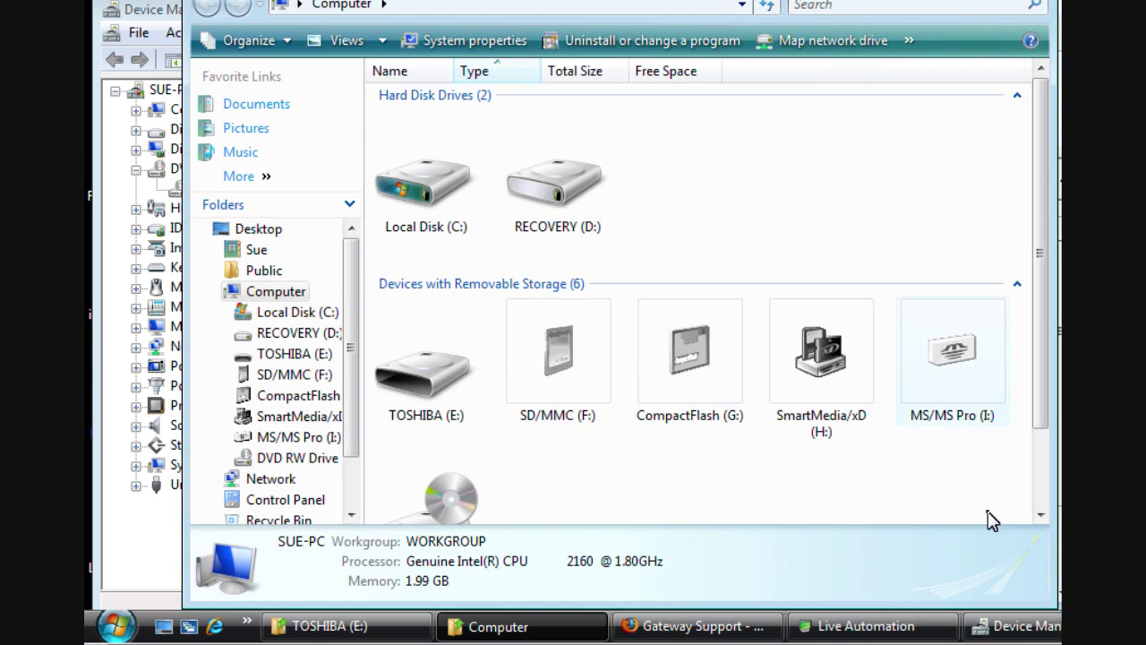
click(1037, 405)
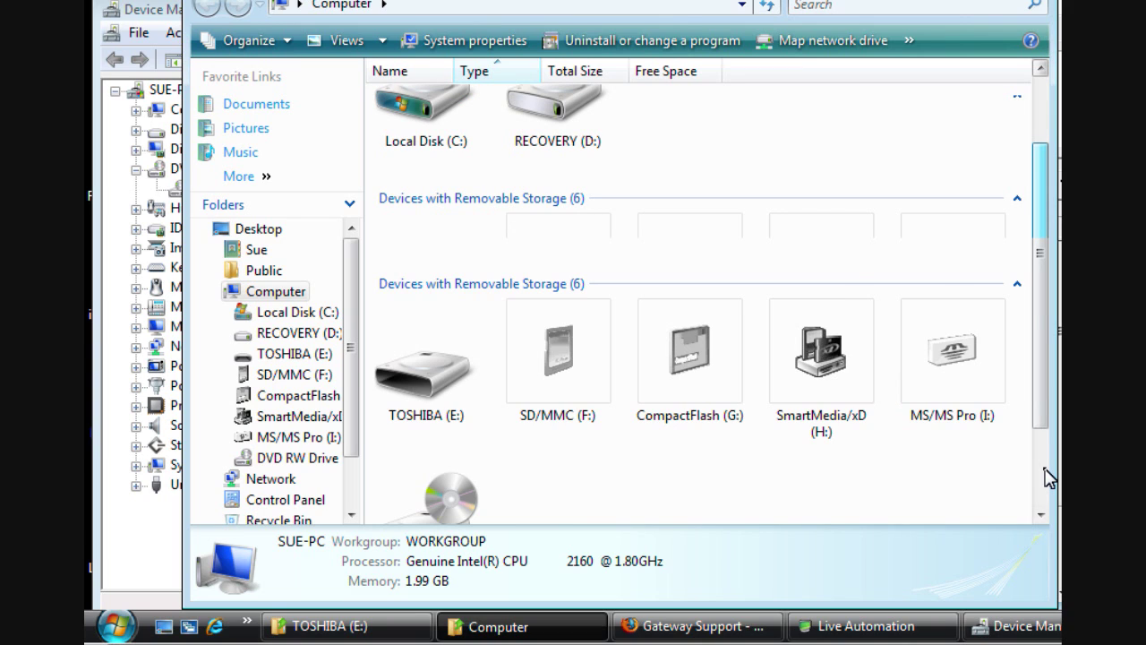
click(477, 471)
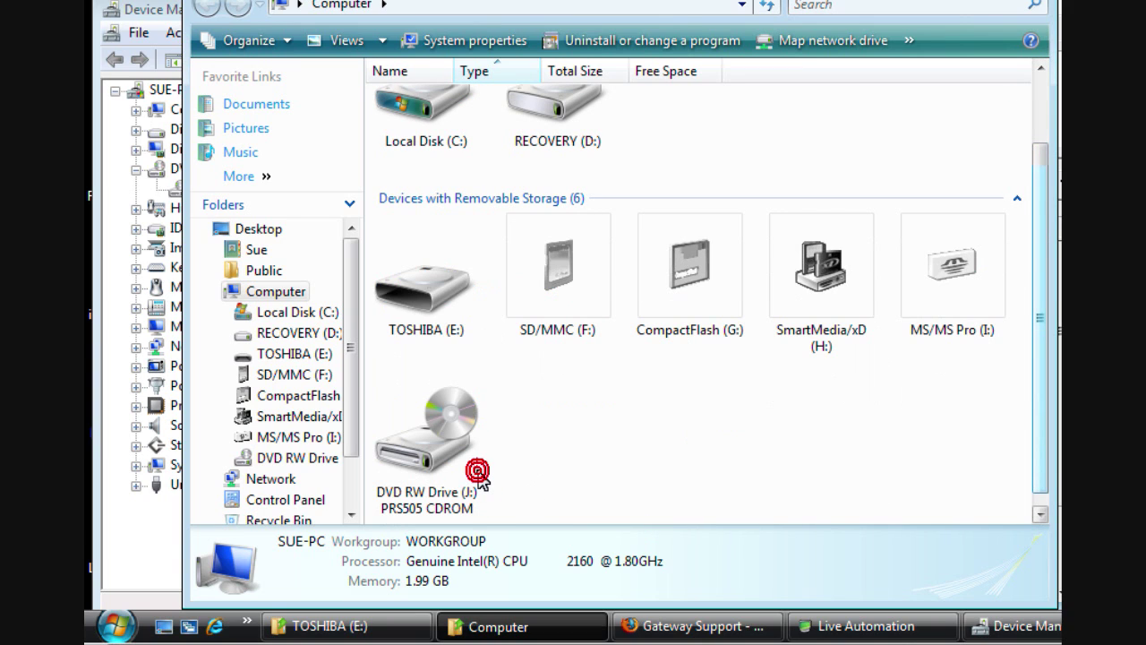